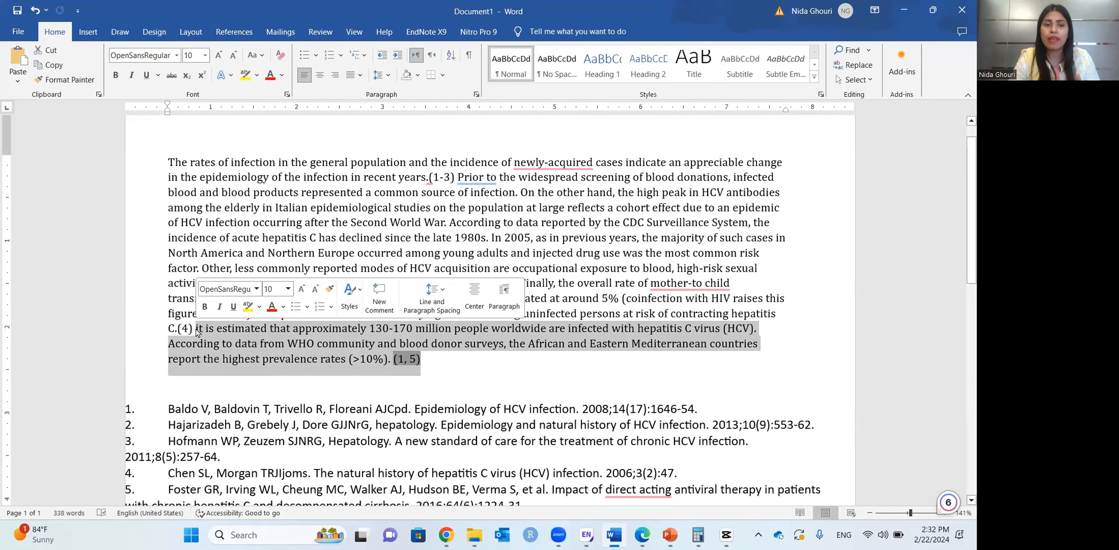
Move the selected closing sentences, including their (1, 5) citation, to the start of the paragraph.
key("F2")
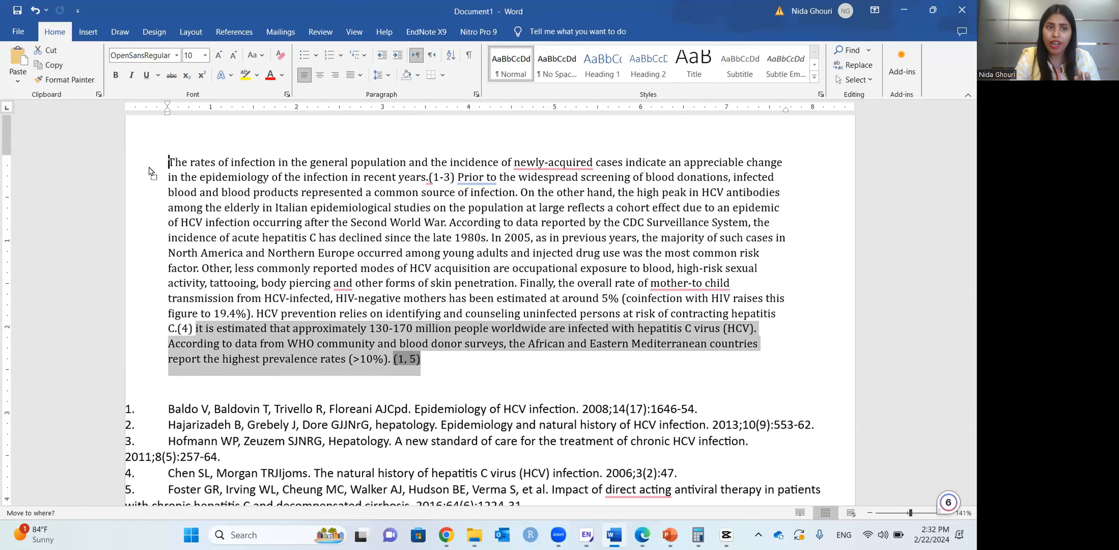
key("Return")
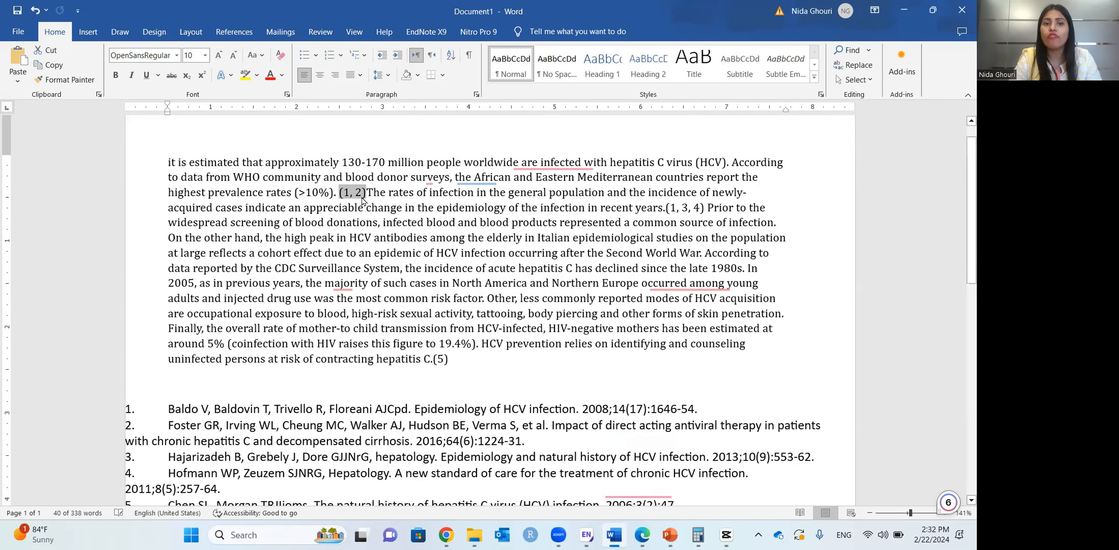
left_click(403, 236)
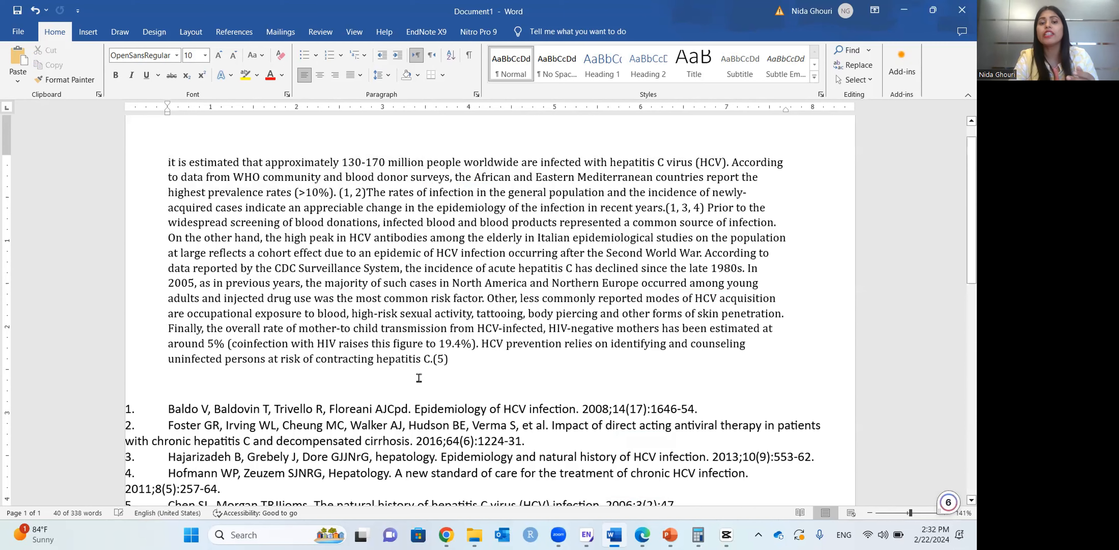
Remove the 2013 reference "Epidemiology and natural history of HCV infection" from the (1, 3, 4) citation group.
scroll(434, 416, "down", 1)
scroll(433, 416, "down", 3)
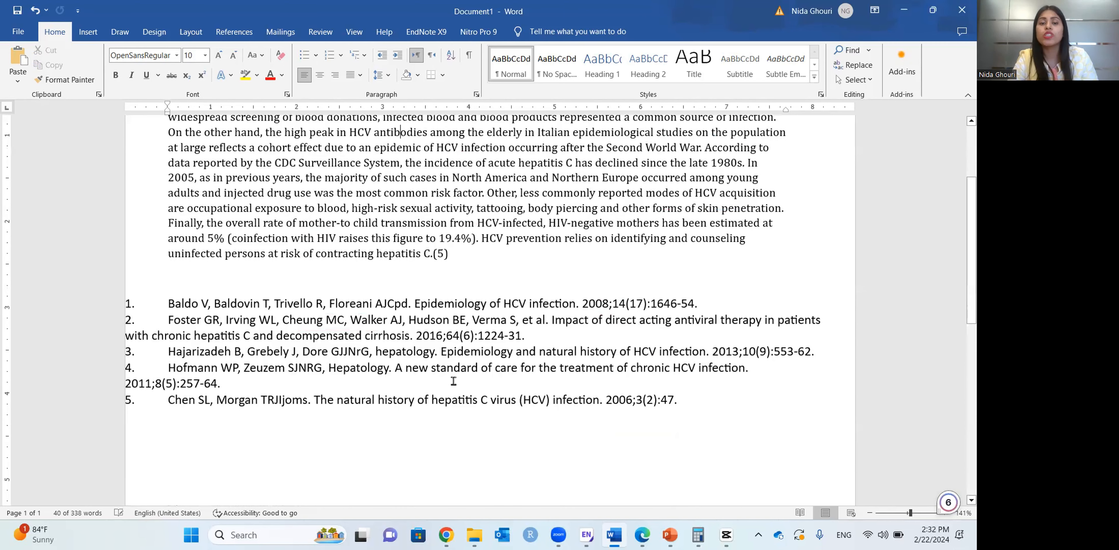
scroll(453, 380, "up", 1)
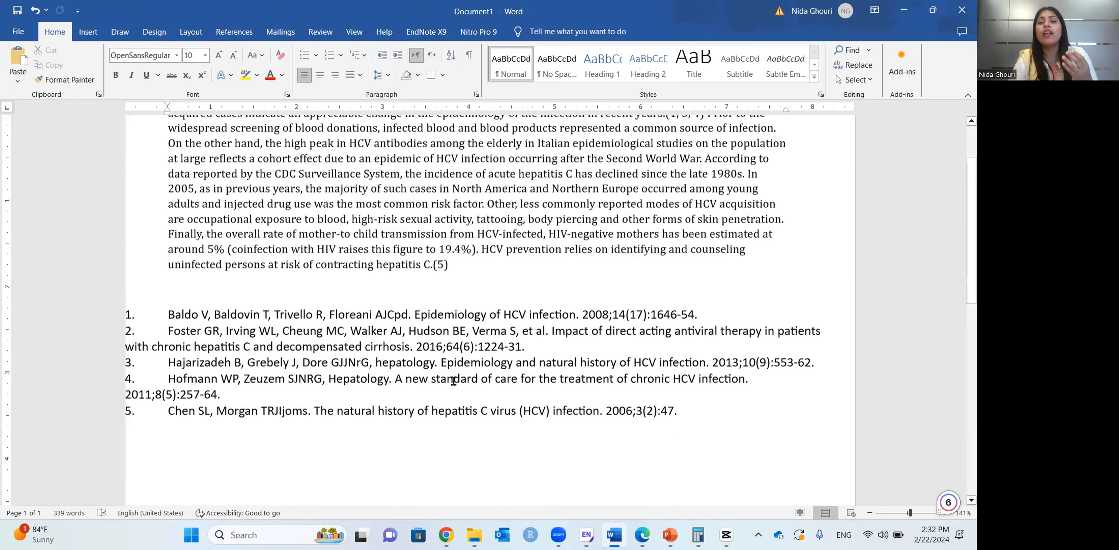
scroll(453, 381, "up", 3)
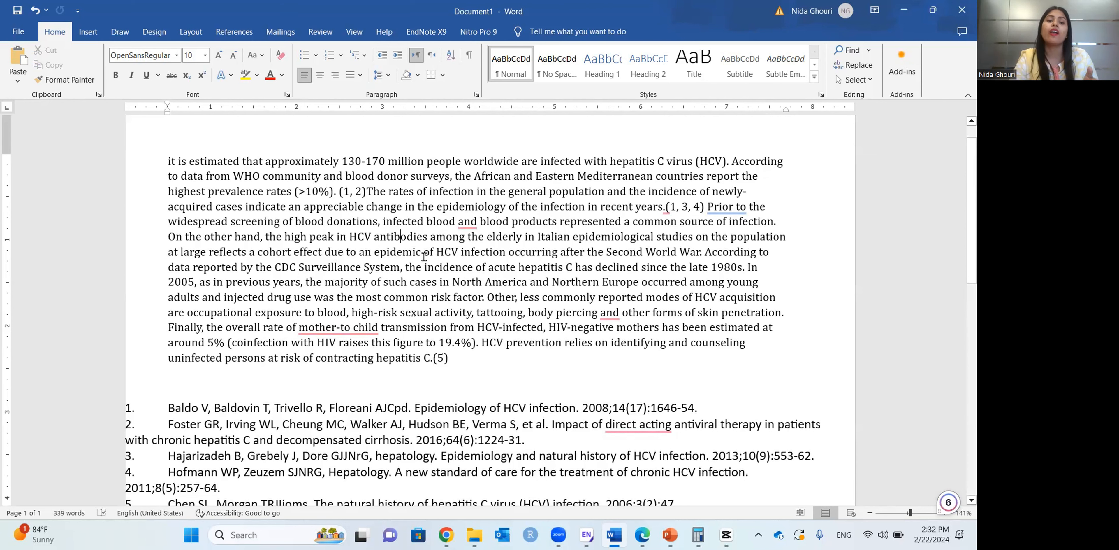
scroll(454, 378, "down", 1)
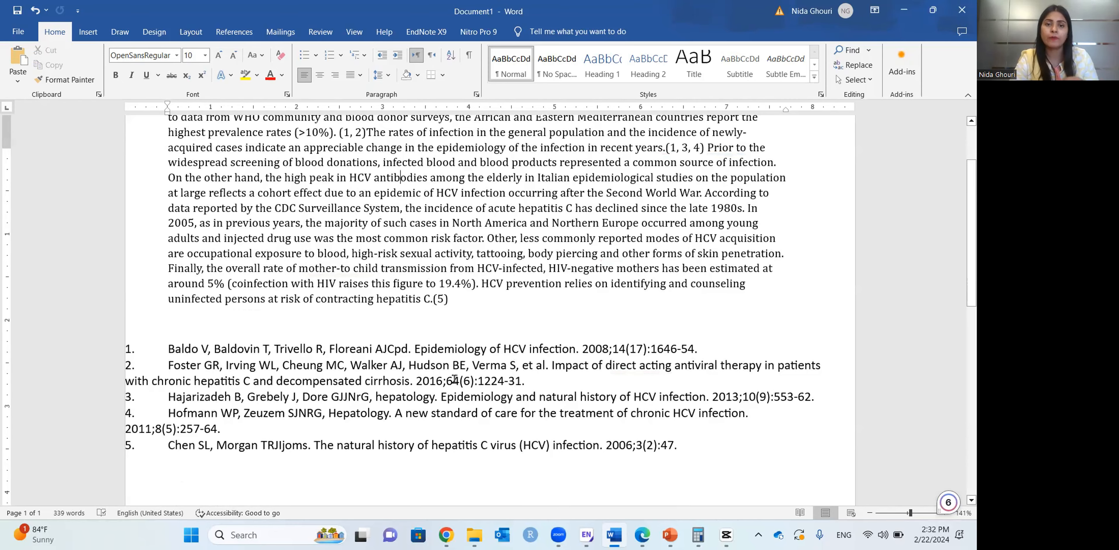
scroll(454, 378, "up", 2)
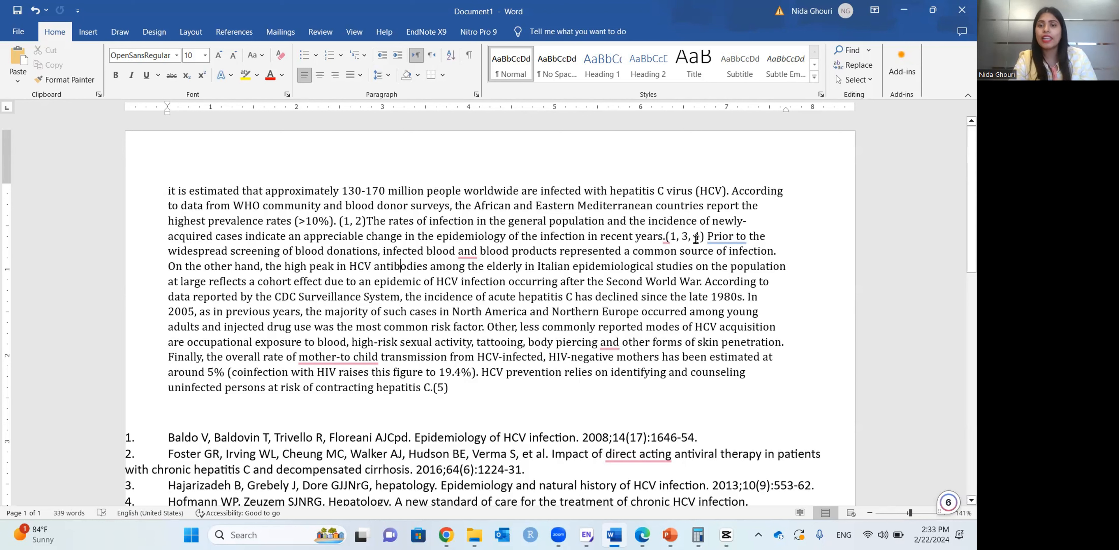
left_click_drag(704, 236, 673, 235)
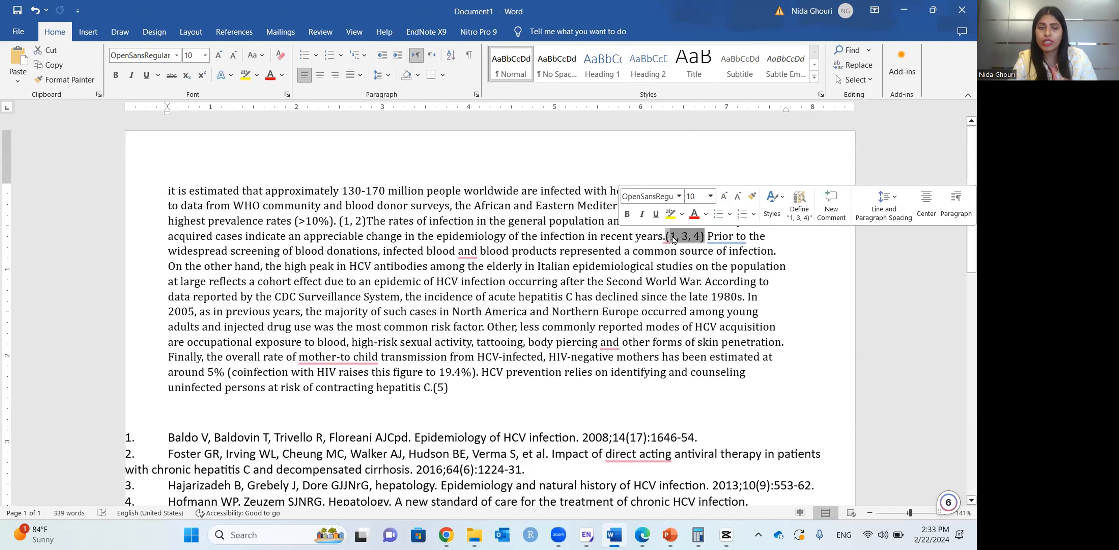
left_click(437, 41)
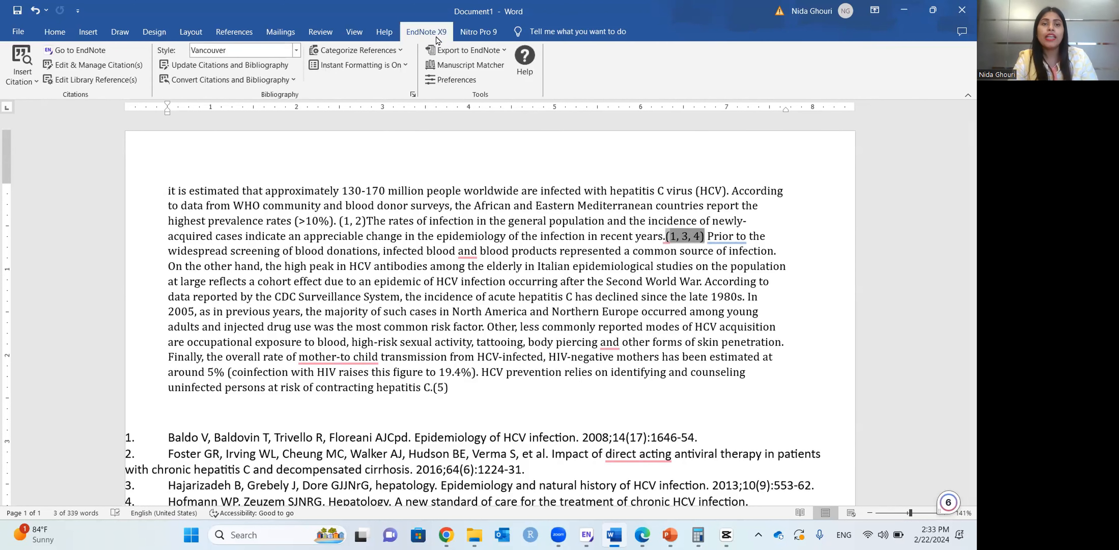
left_click(122, 71)
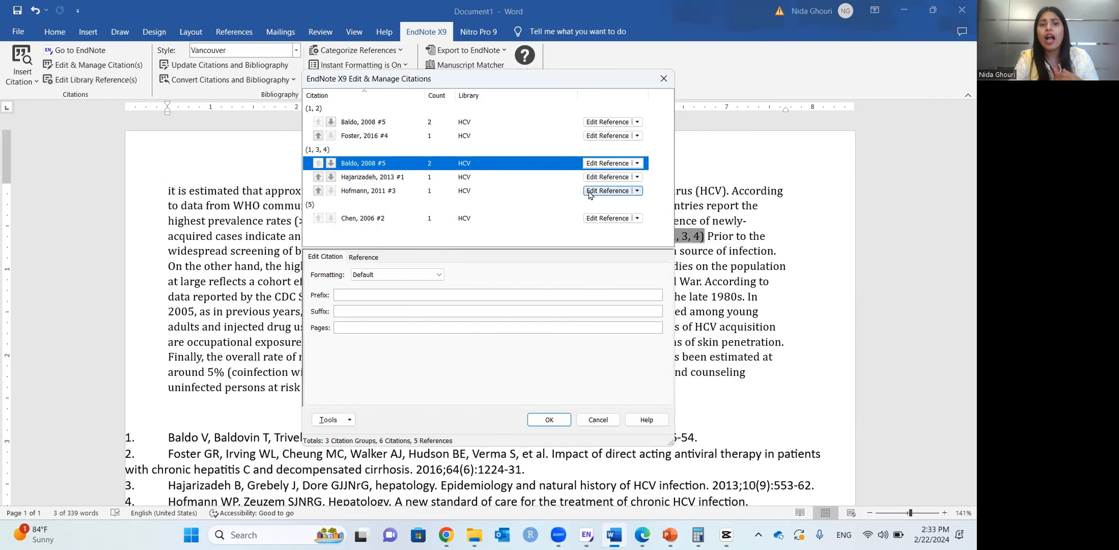
left_click(637, 177)
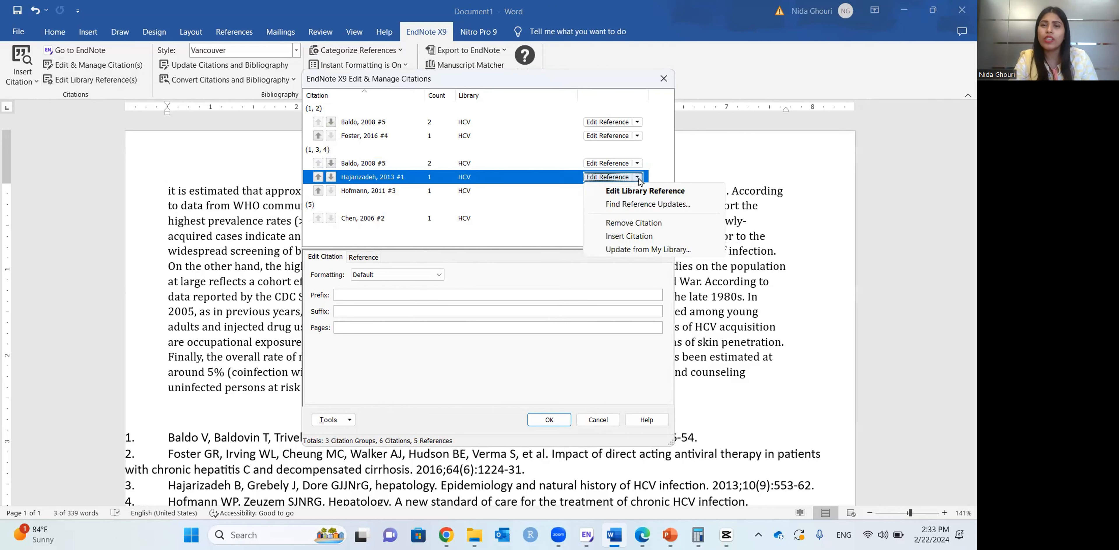
left_click(659, 223)
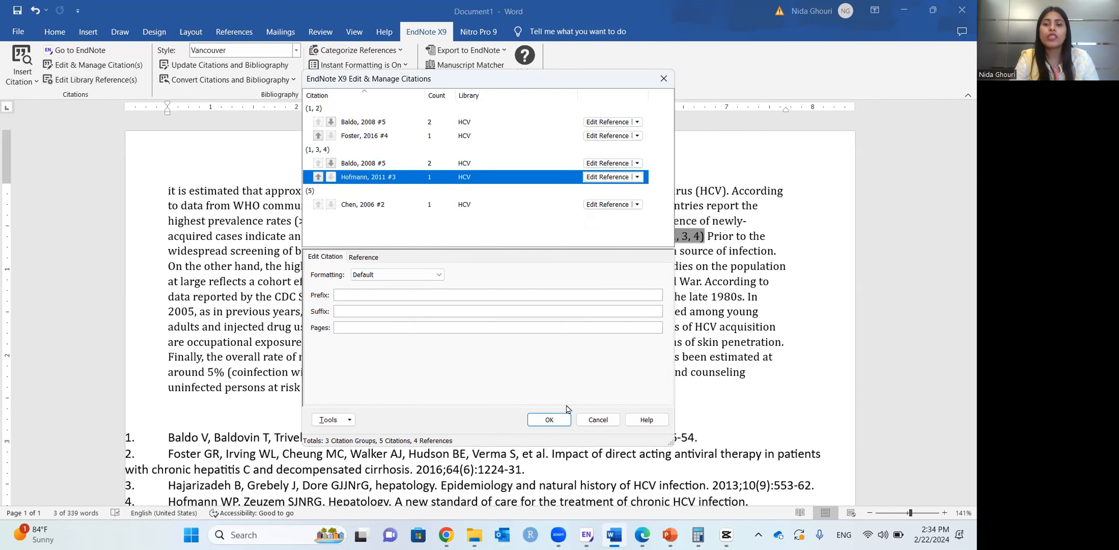
left_click(557, 418)
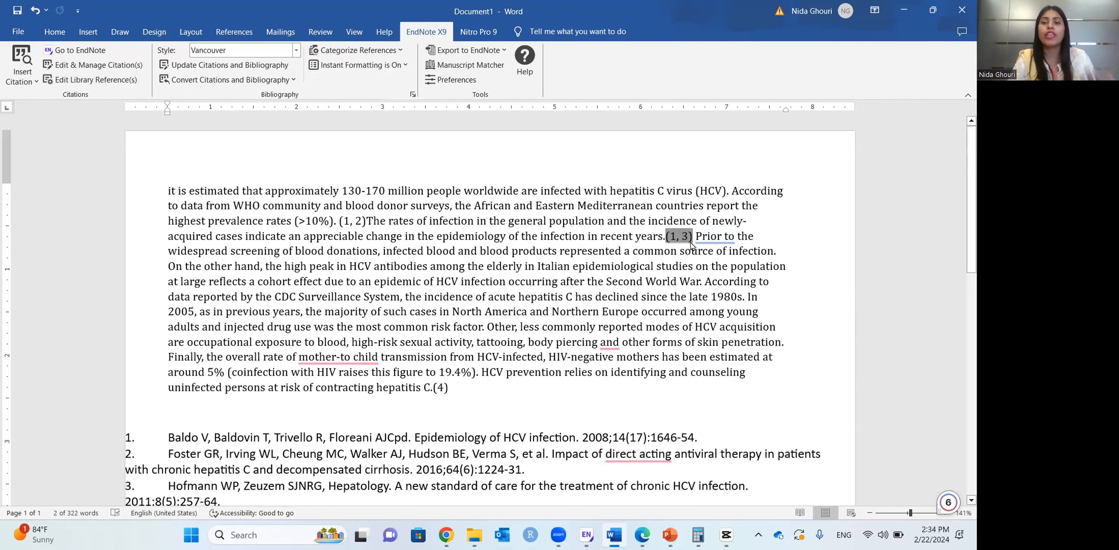
Examine the numbering of the in-text citations and the entries in the reference list below the paragraph.
scroll(580, 304, "down", 1)
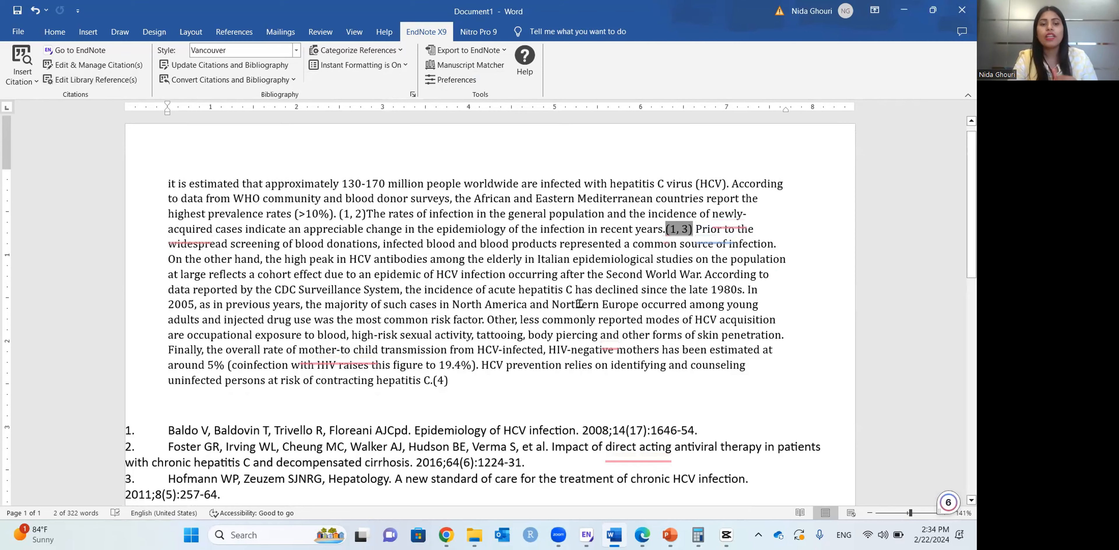
scroll(580, 303, "down", 1)
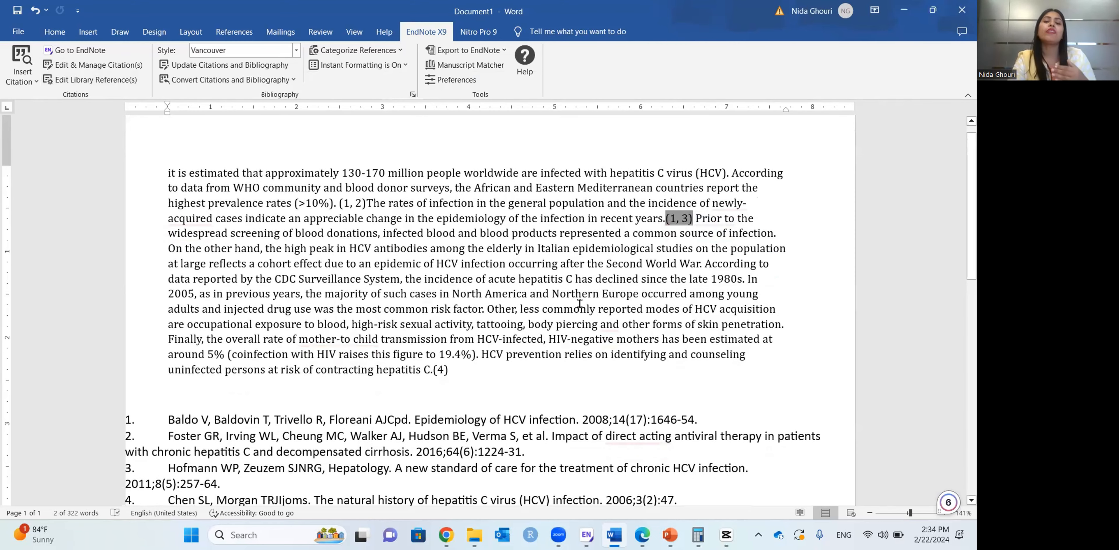
scroll(580, 304, "up", 1)
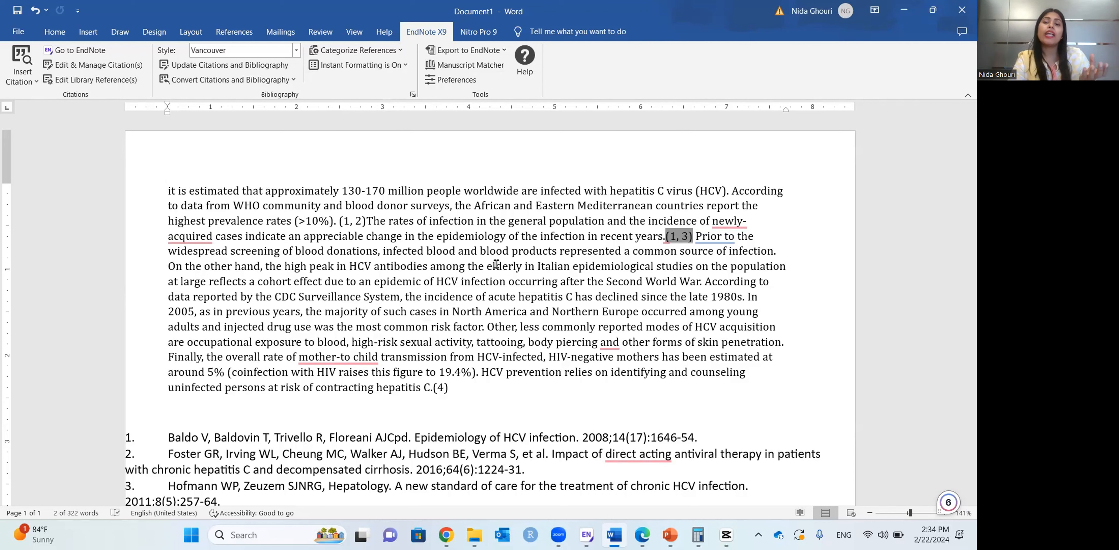
right_click(678, 266)
key("Escape")
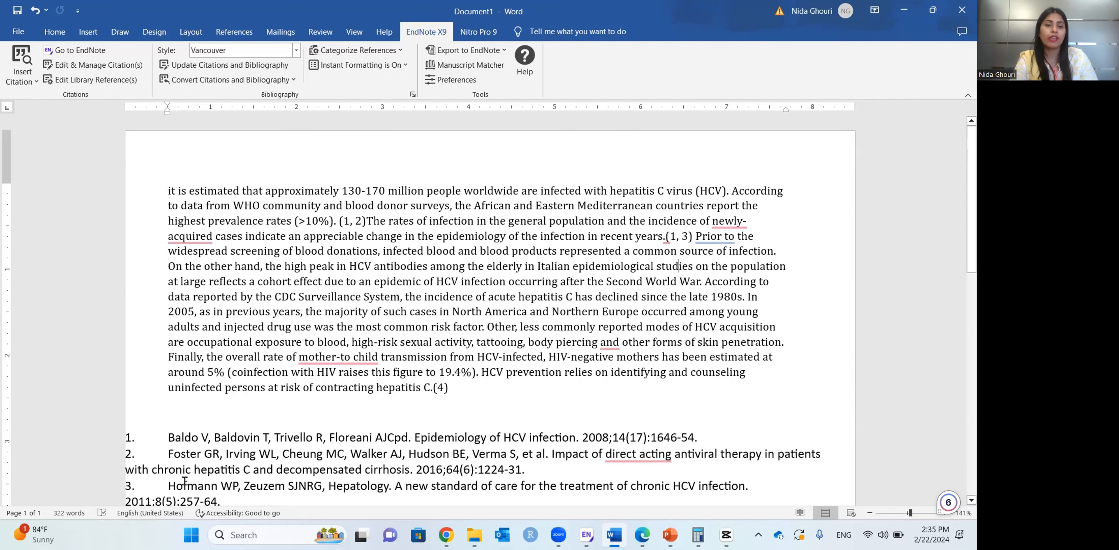
scroll(203, 483, "down", 2)
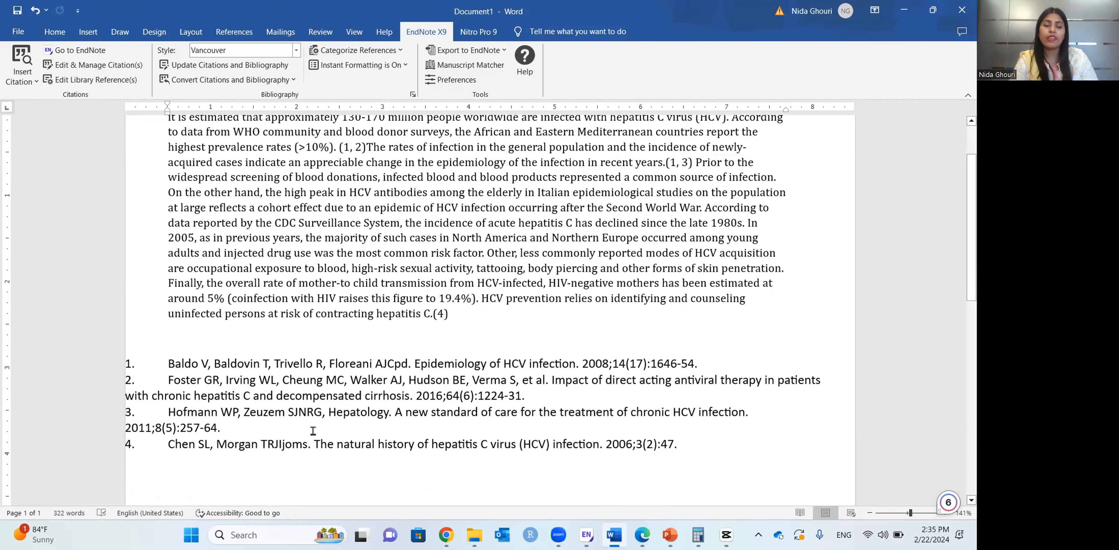
scroll(362, 430, "up", 1)
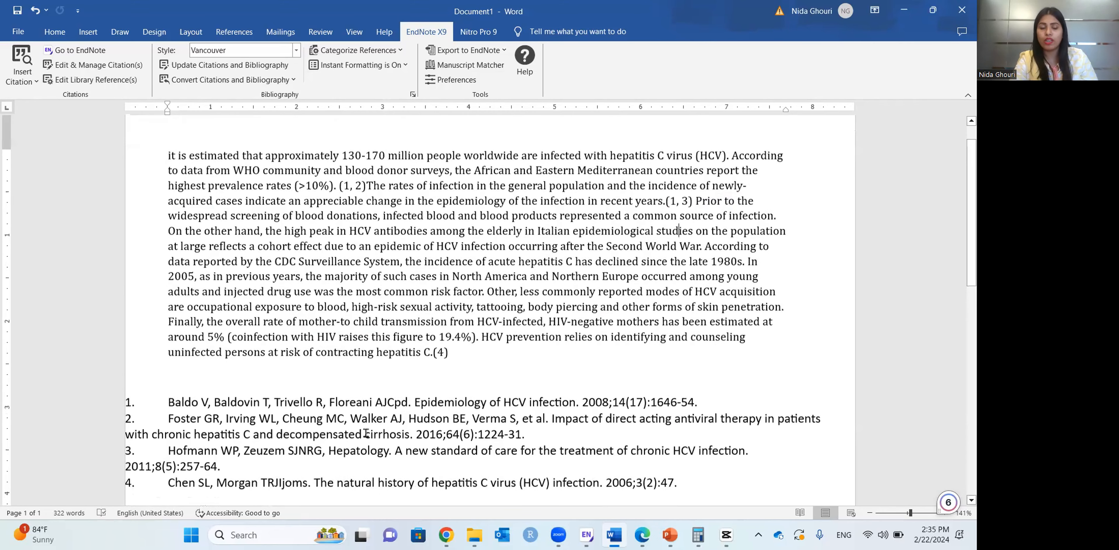
scroll(599, 379, "up", 1)
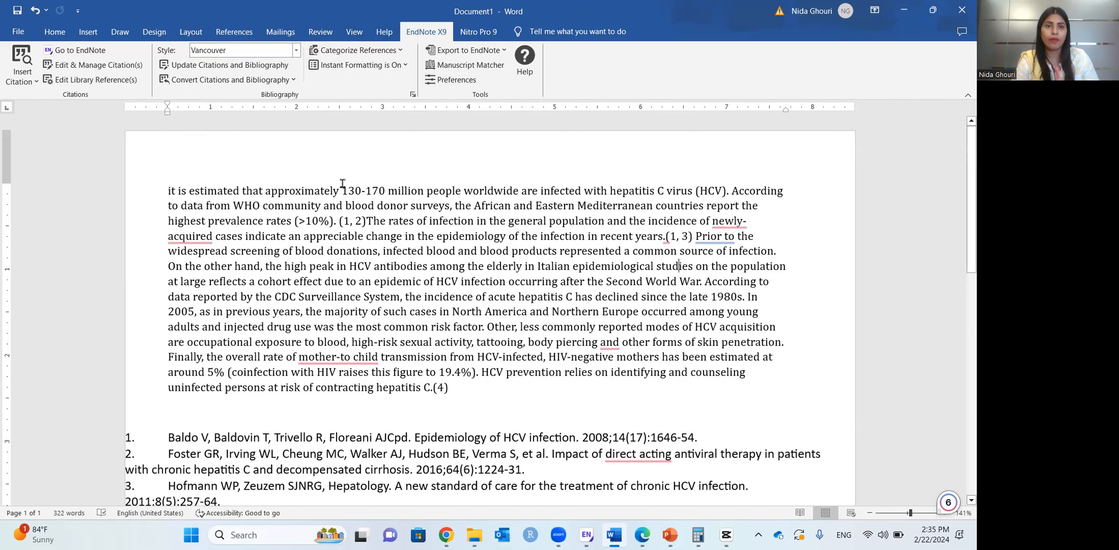
Set the citation output style to Annotated and look over the reformatted reference list.
left_click(296, 51)
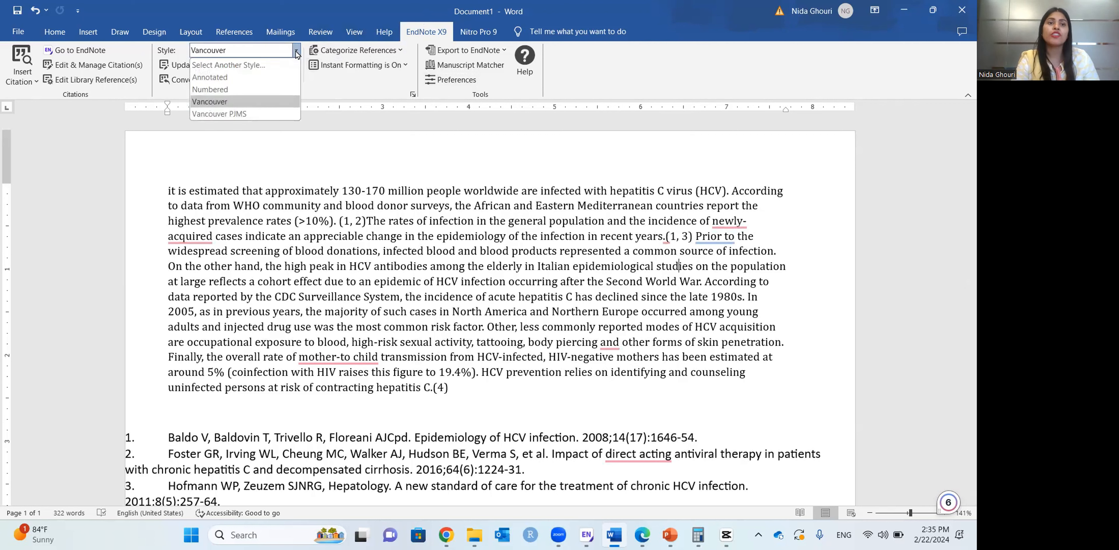
left_click(248, 77)
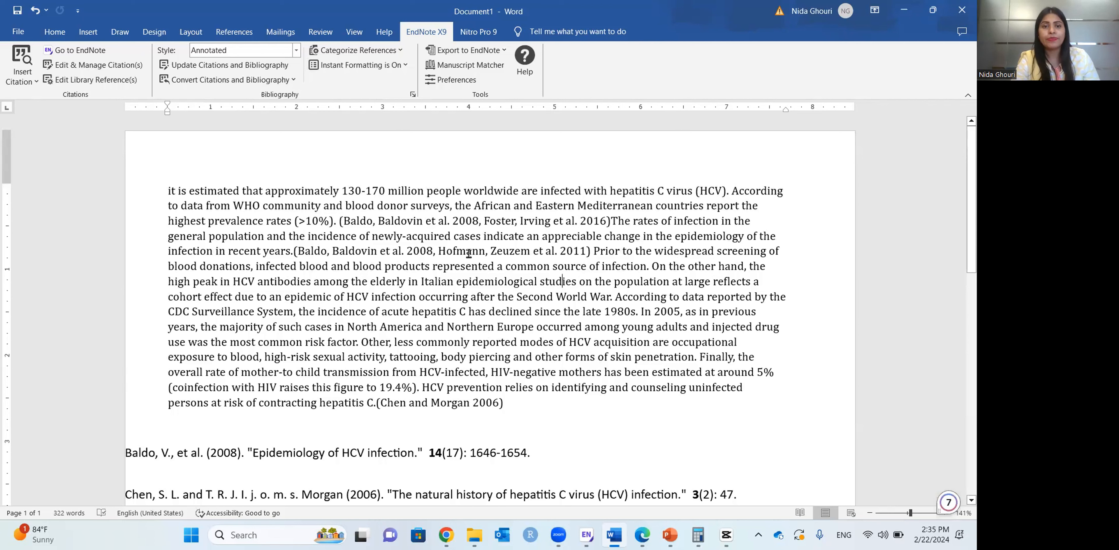
left_click(297, 51)
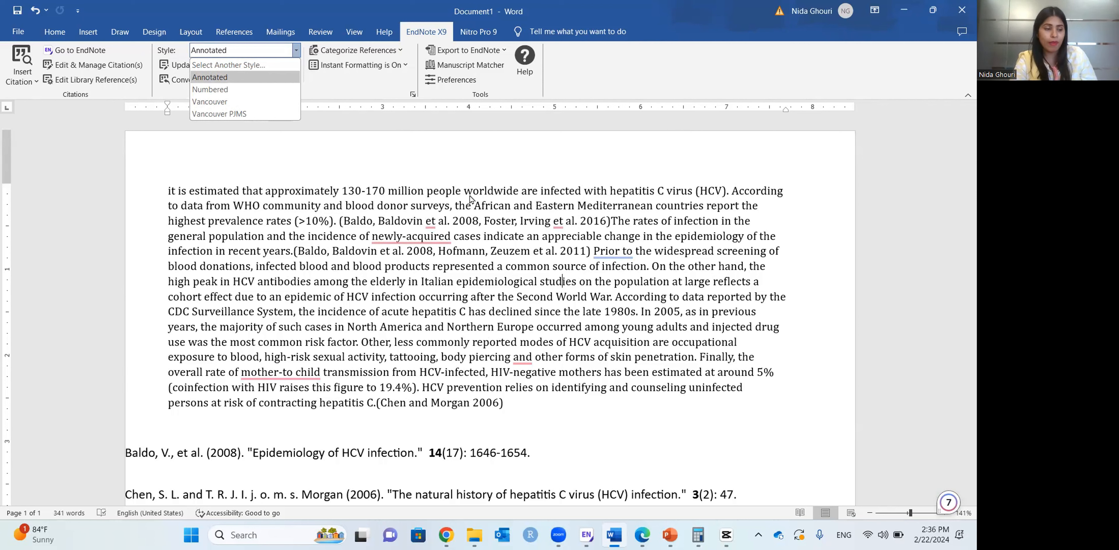
left_click(372, 224)
scroll(556, 359, "down", 3)
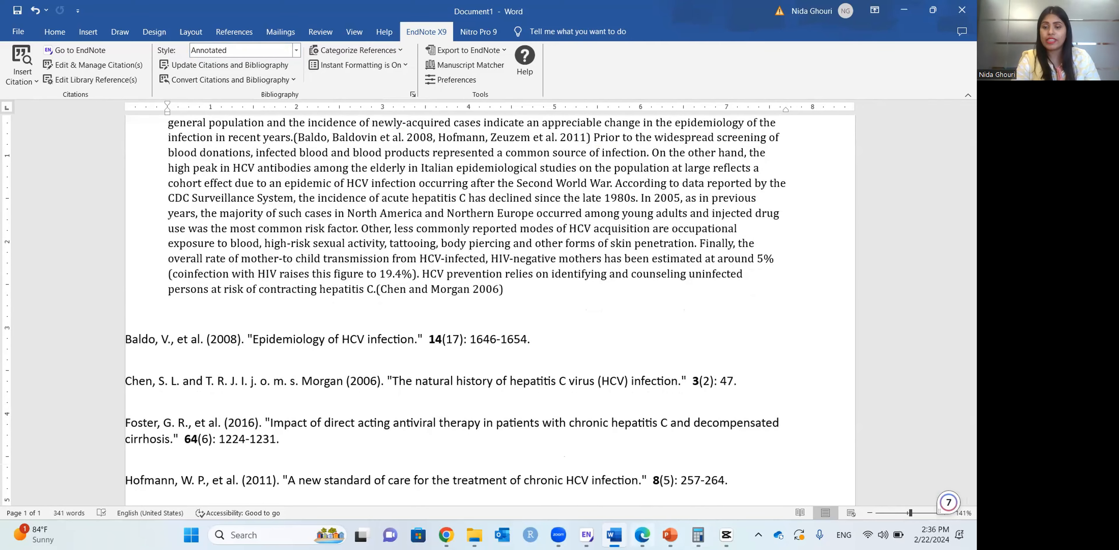
Switch to EndNote, find duplicates in the HCV library, and keep the records added 2/22/2024 for the 2016 and 2011 articles.
left_click(586, 534)
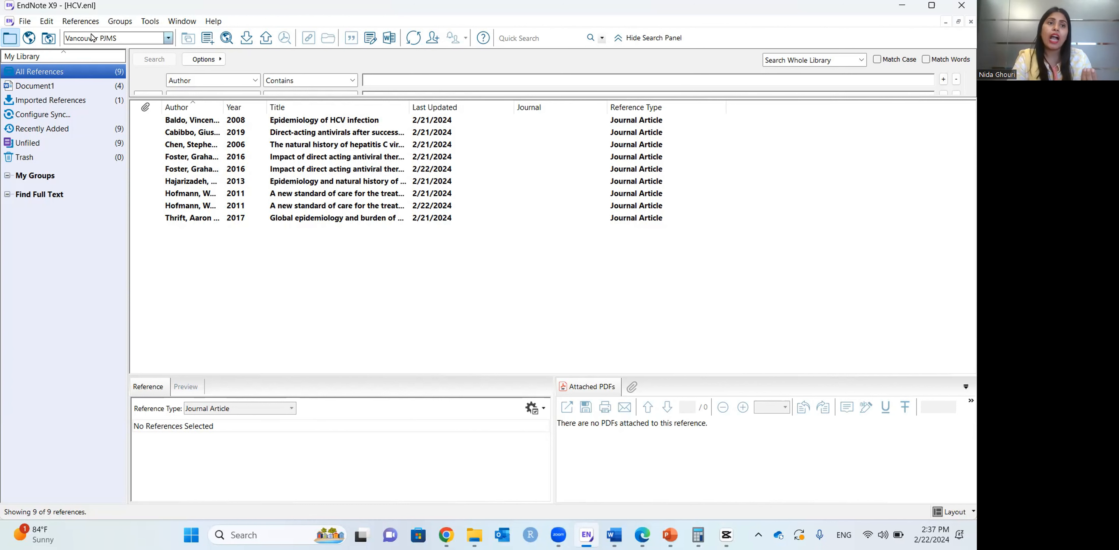
left_click(50, 27)
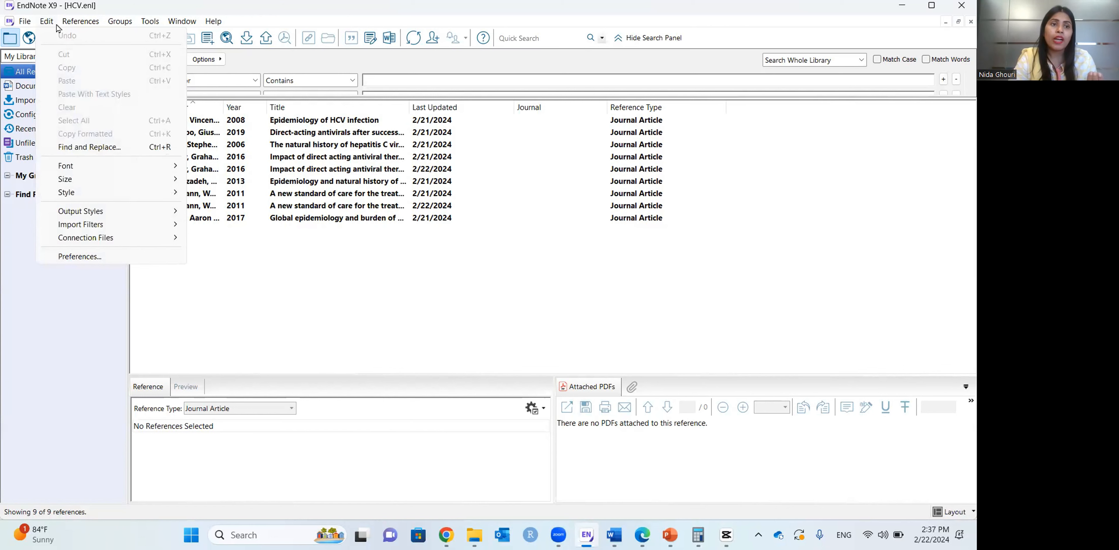
mouse_move(74, 31)
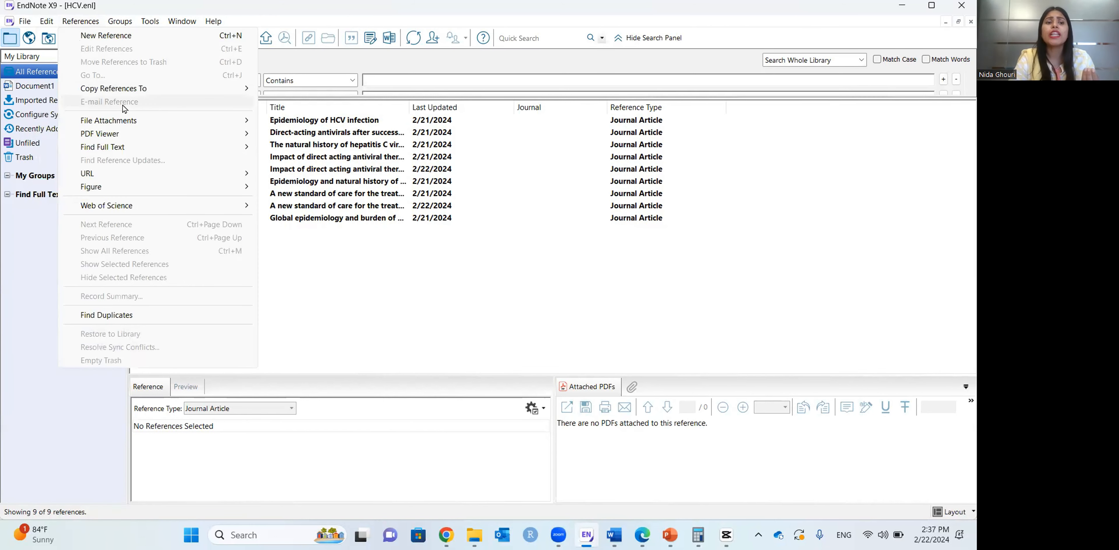
left_click(131, 322)
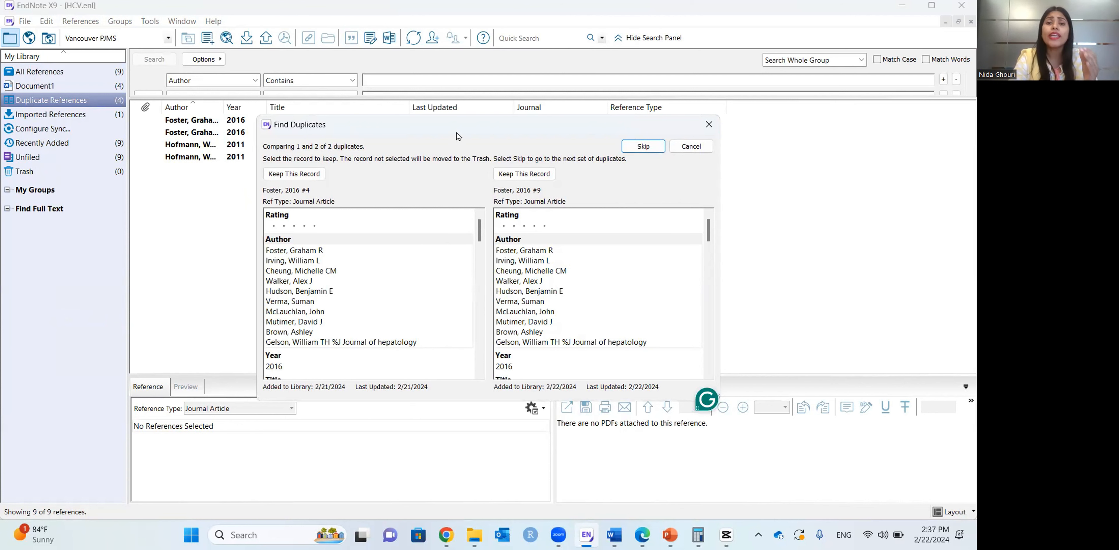
left_click_drag(455, 129, 440, 73)
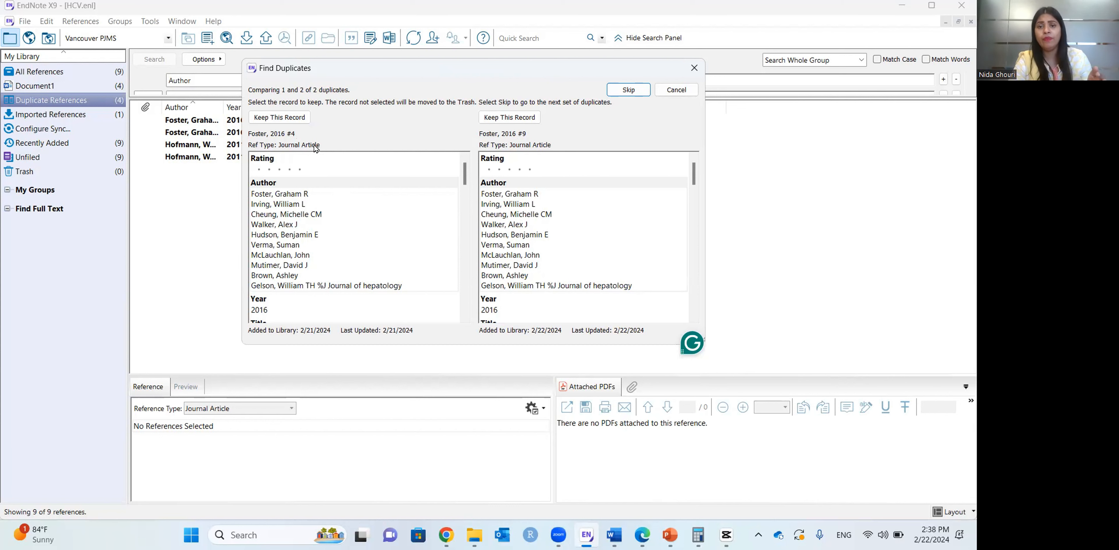
left_click(503, 121)
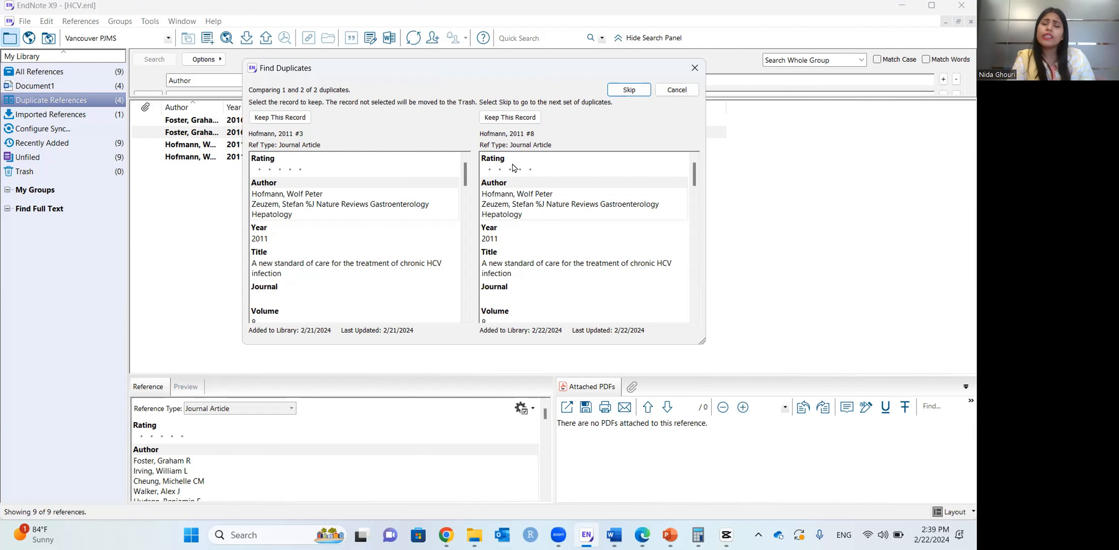
left_click(519, 126)
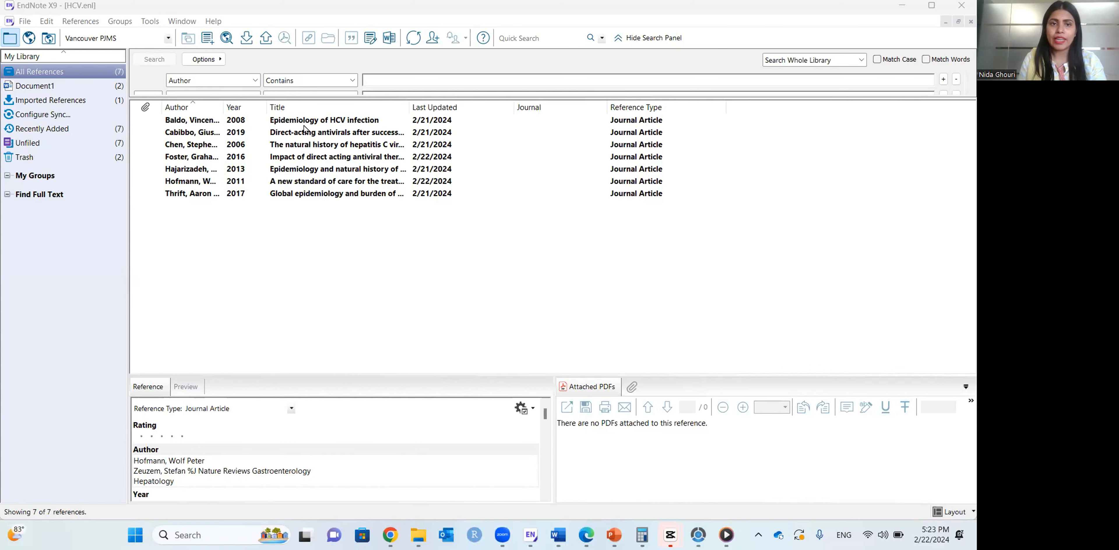
Find reference updates for all references in the library and apply Update All Fields to every reference with updates.
left_click(295, 123)
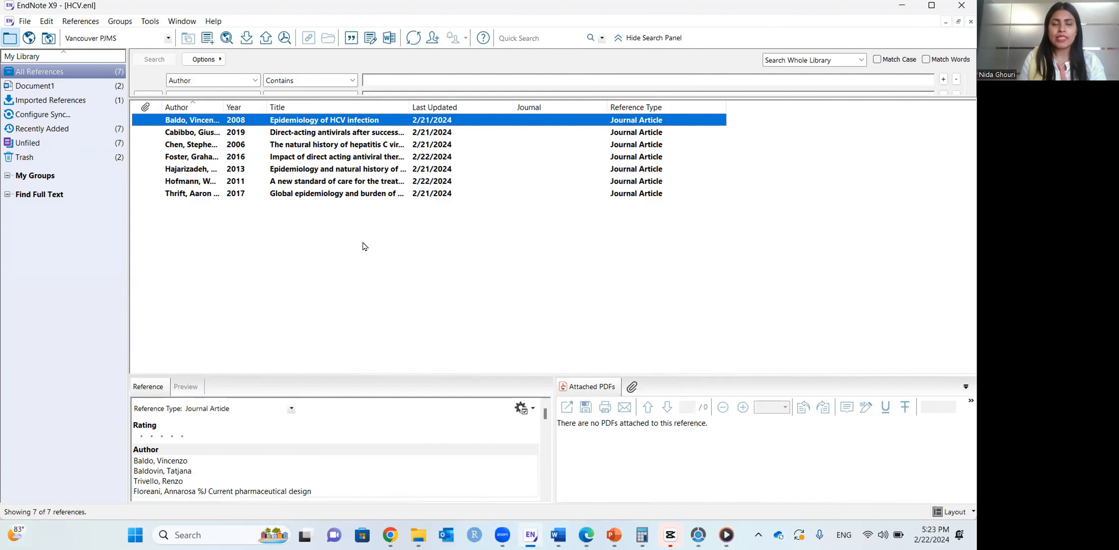
key("ctrl+a")
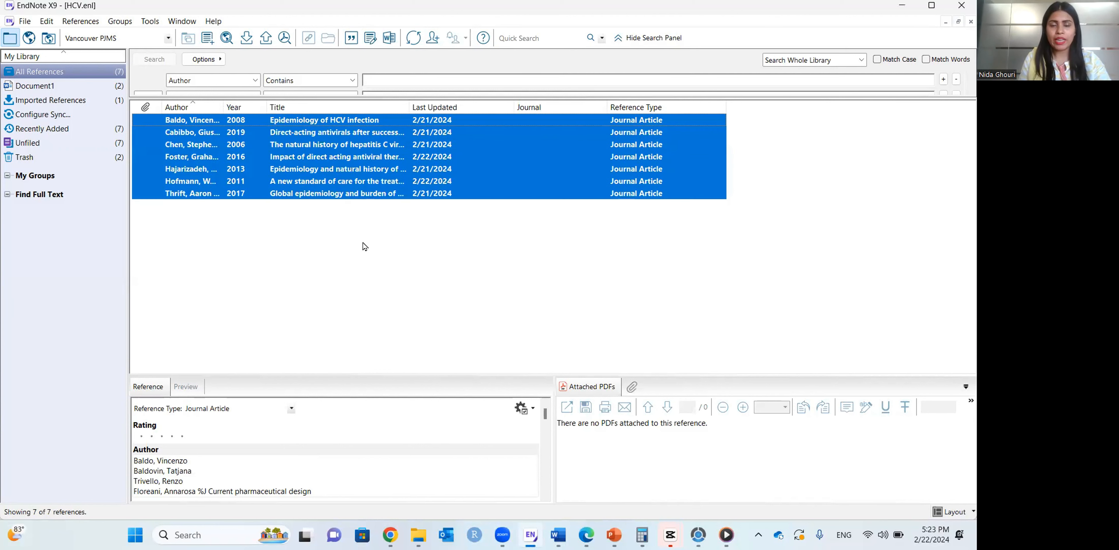
right_click(316, 152)
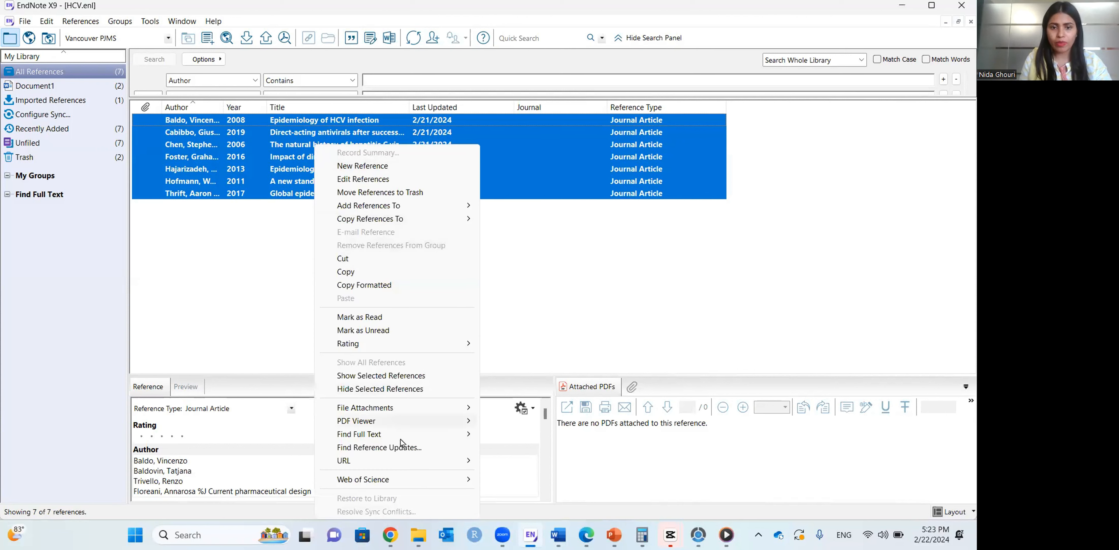
left_click(356, 448)
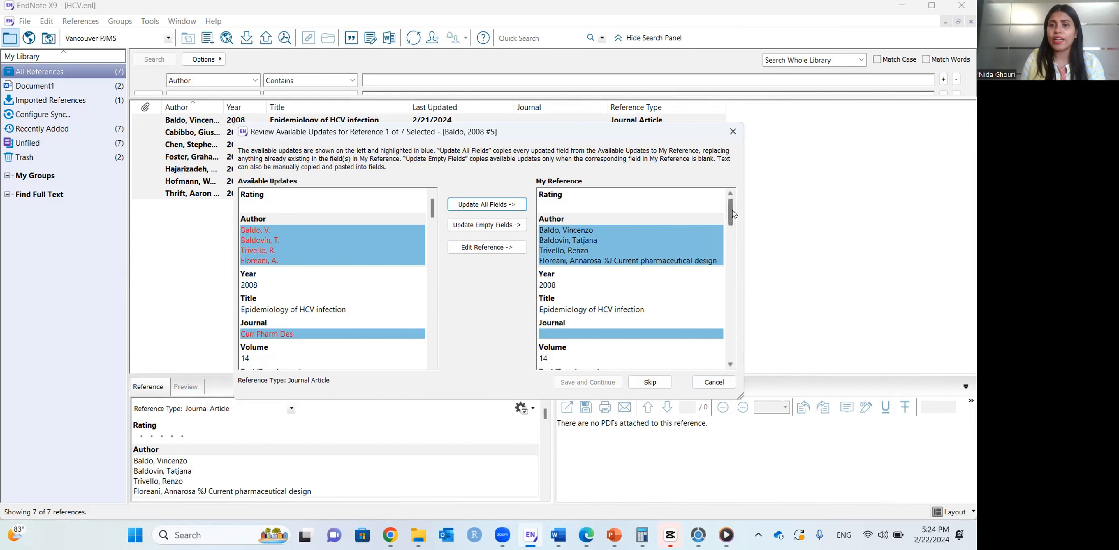
left_click_drag(732, 209, 752, 319)
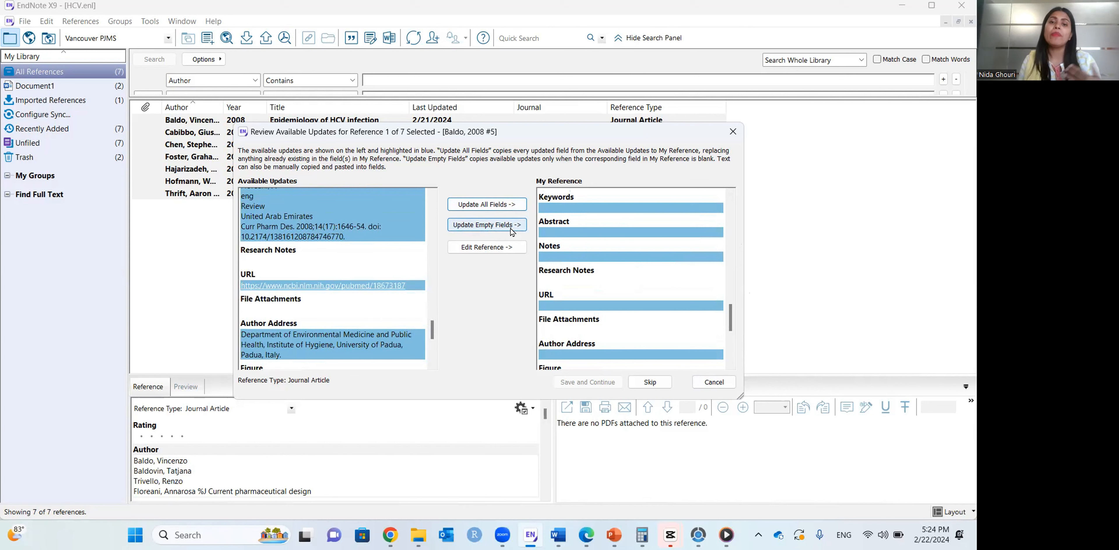
left_click(503, 207)
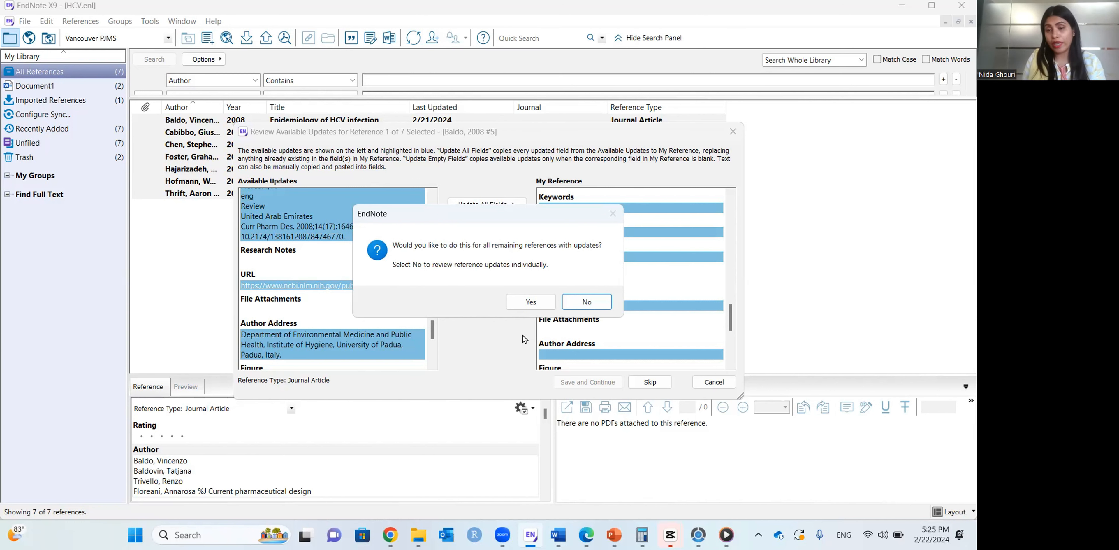
left_click(538, 302)
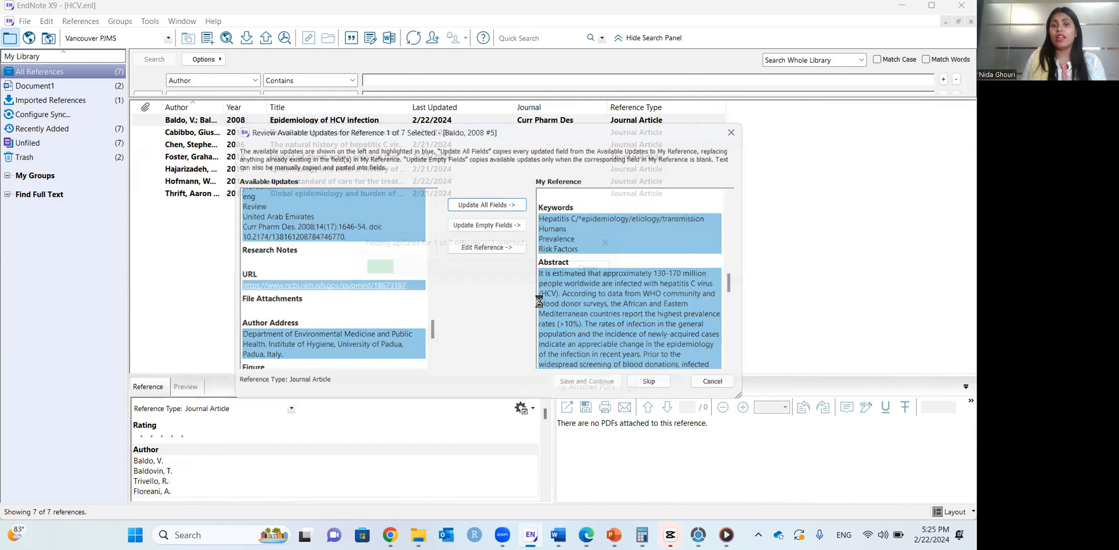